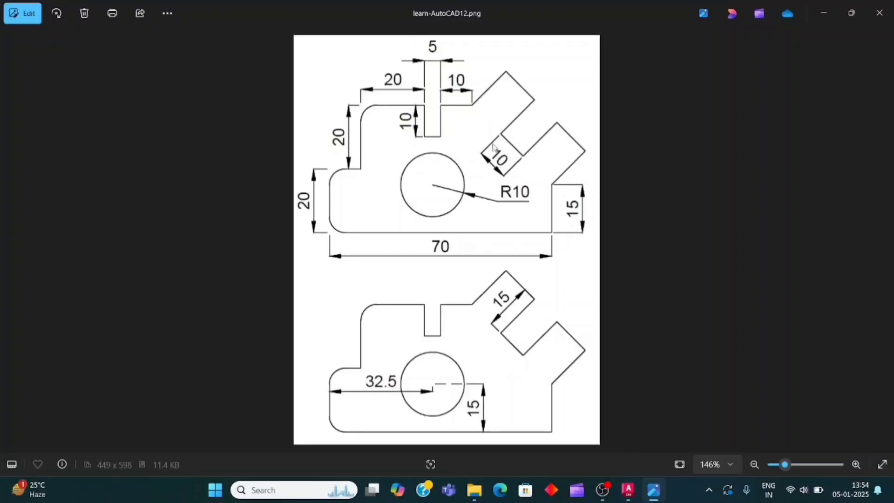
Return to the AutoCAD drawing after studying the dimensioned bracket reference in Photos
left_click(627, 490)
Offset both diagonal edges of the angled tab 5 units inward
type("5")
left_click(399, 294)
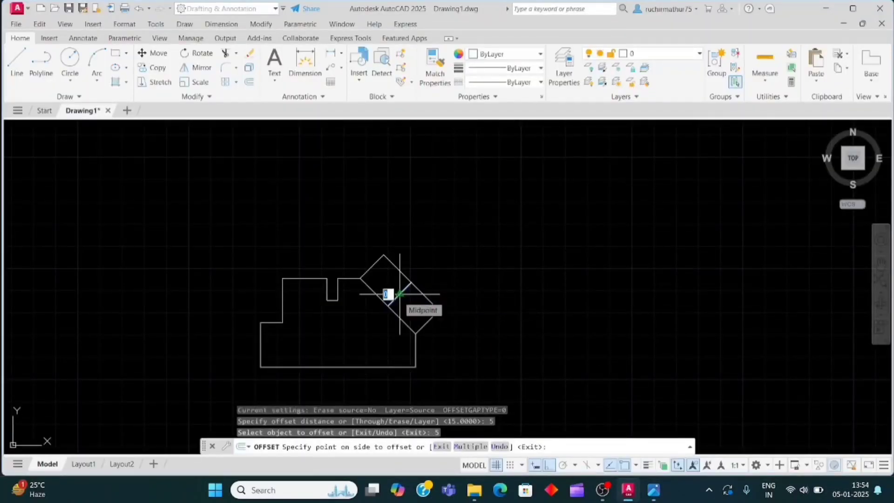
left_click(419, 314)
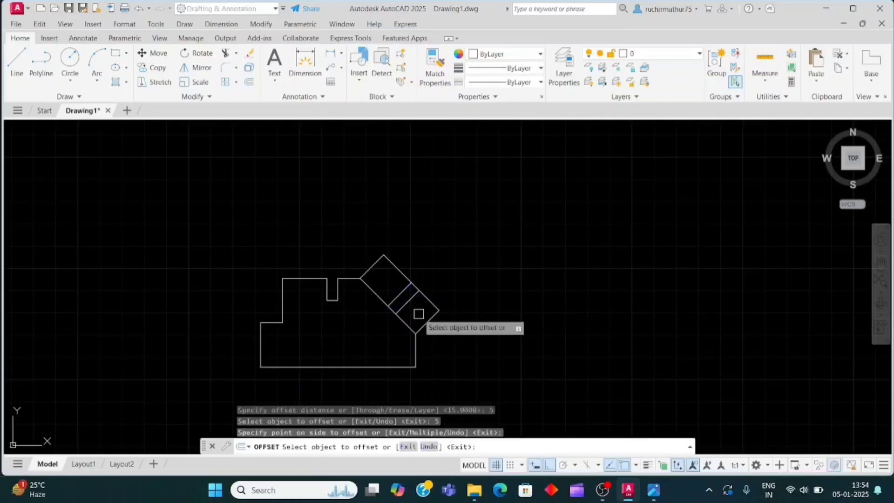
left_click(389, 293)
left_click(374, 275)
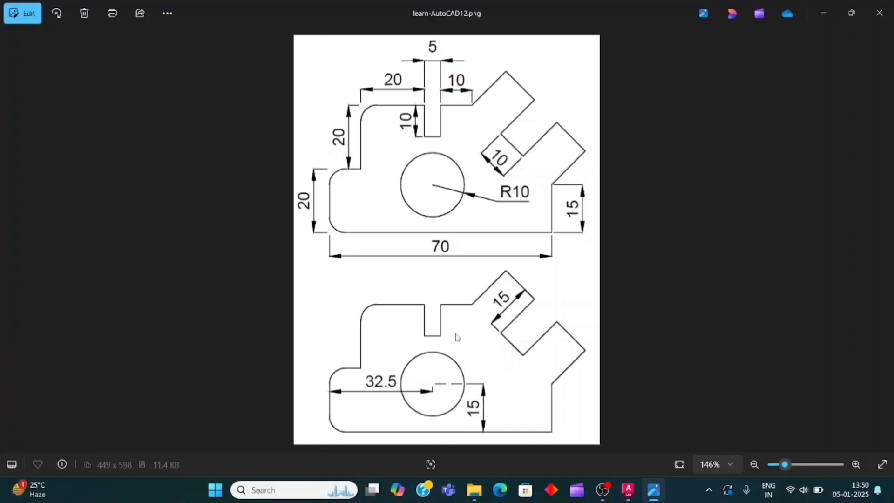
Compare the drawing with the Photos reference, ending with AutoCAD in front
left_click(628, 491)
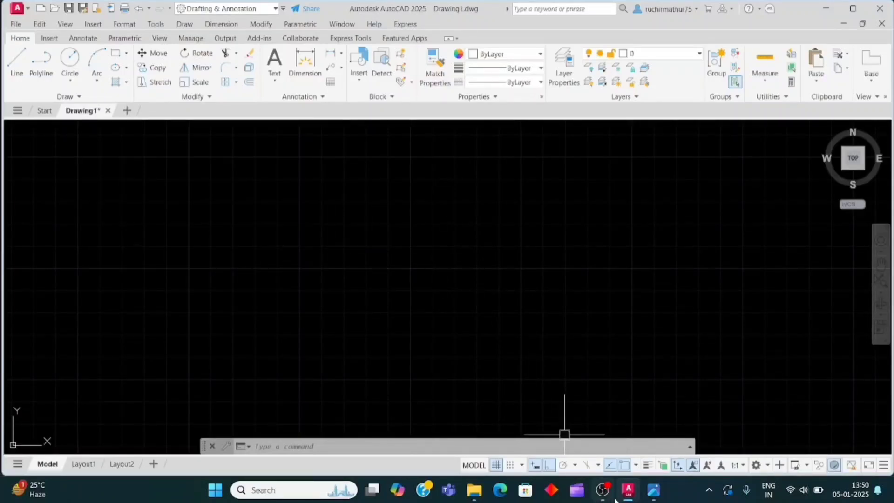
left_click(653, 489)
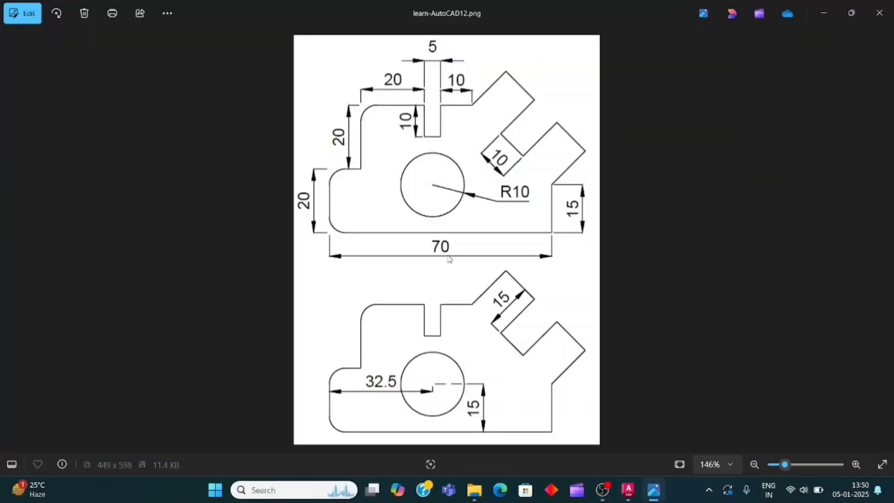
left_click(629, 495)
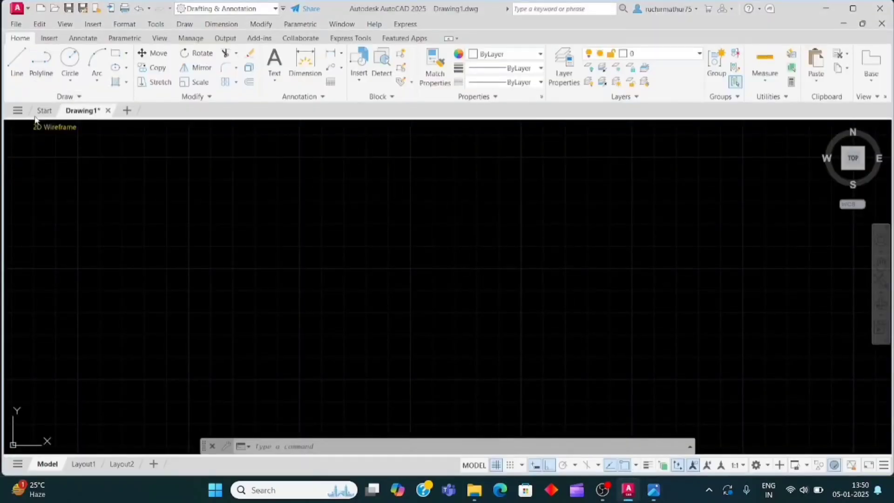
Draw a 70-unit horizontal bottom edge joined to a 15-unit vertical right side
left_click(16, 63)
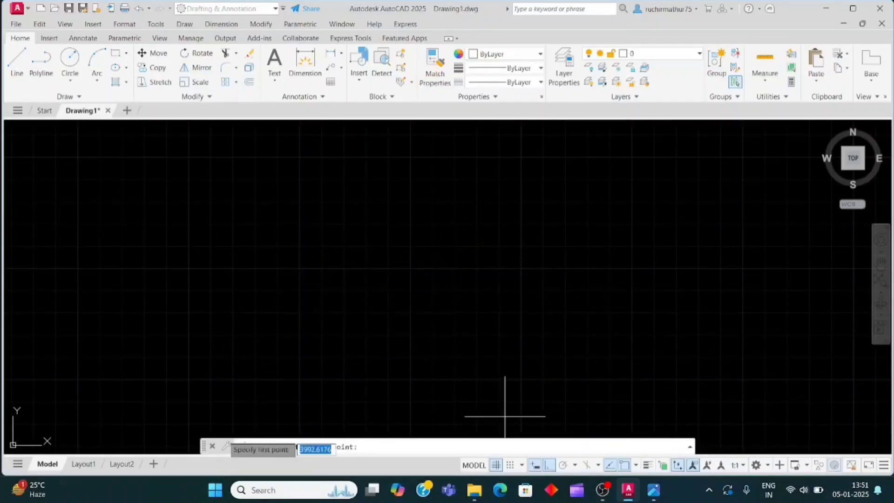
left_click(260, 366)
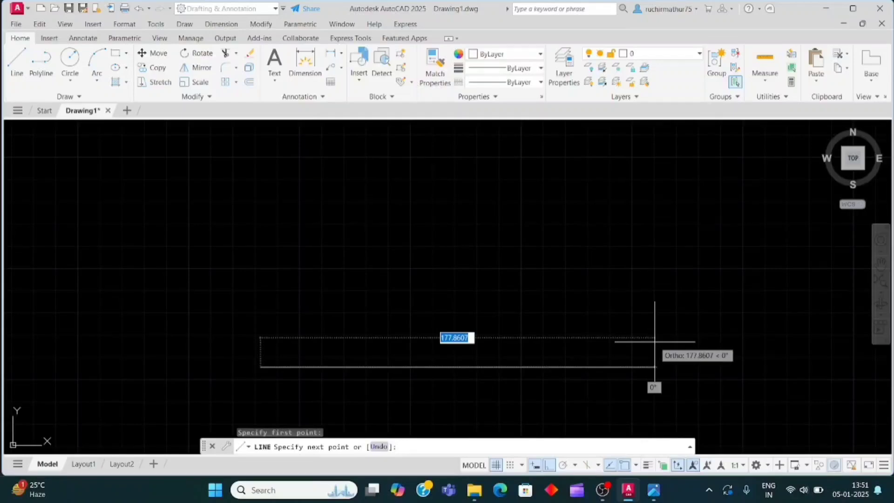
type("70")
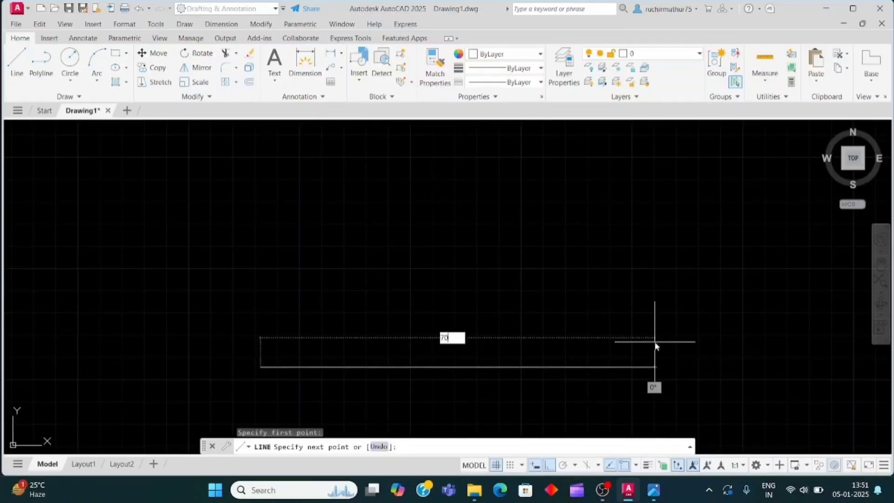
key("Return")
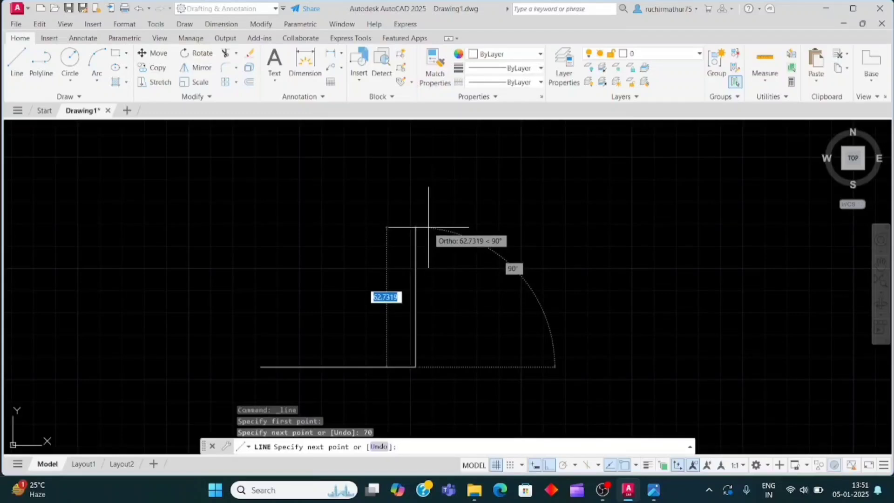
type("15")
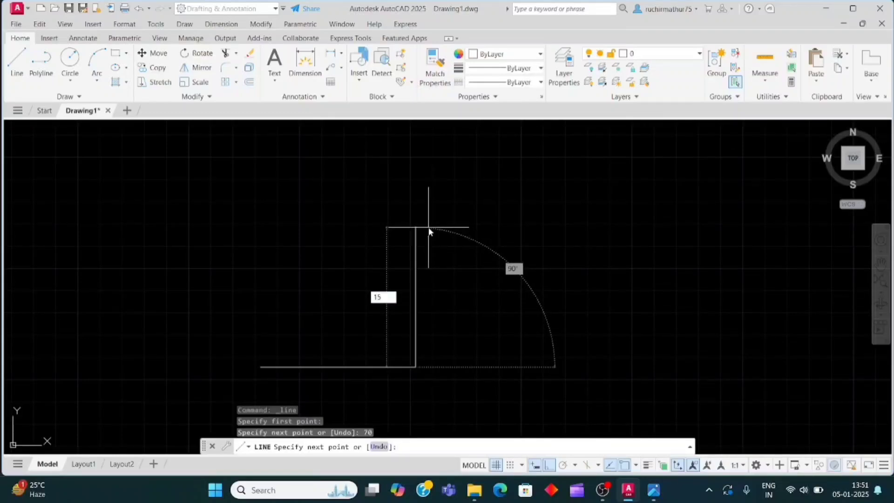
key("Return")
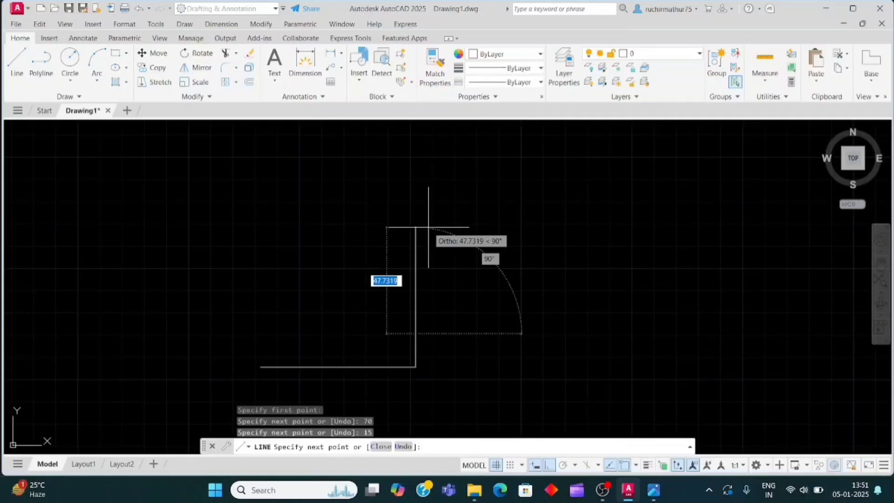
key("Escape")
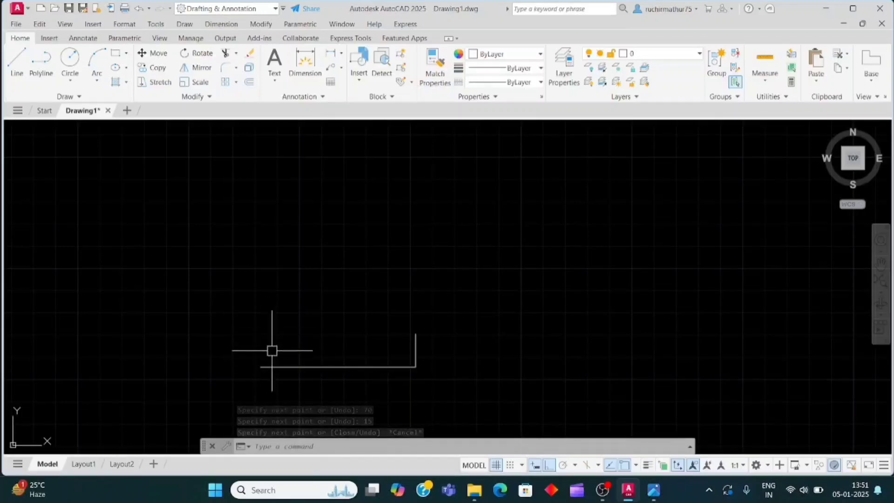
type("l")
key("Return")
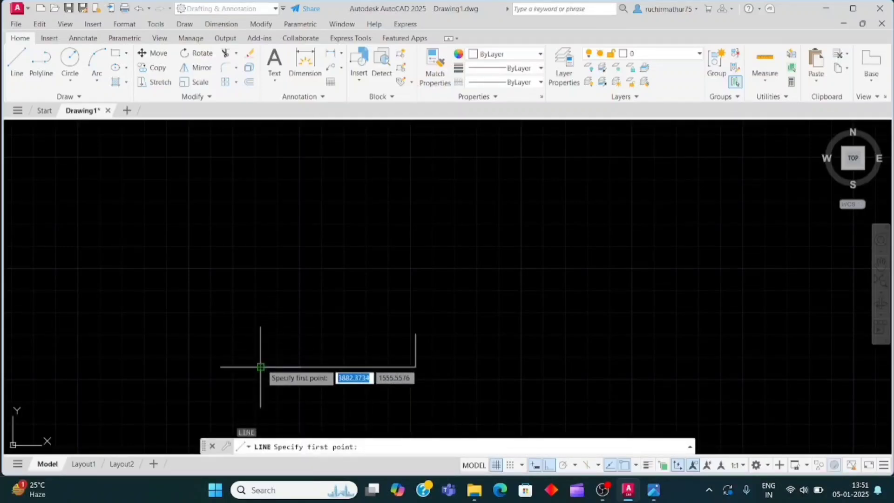
From the bottom-left corner, draw the stepped left side: 20 up, 10 right, 20 up
left_click(261, 367)
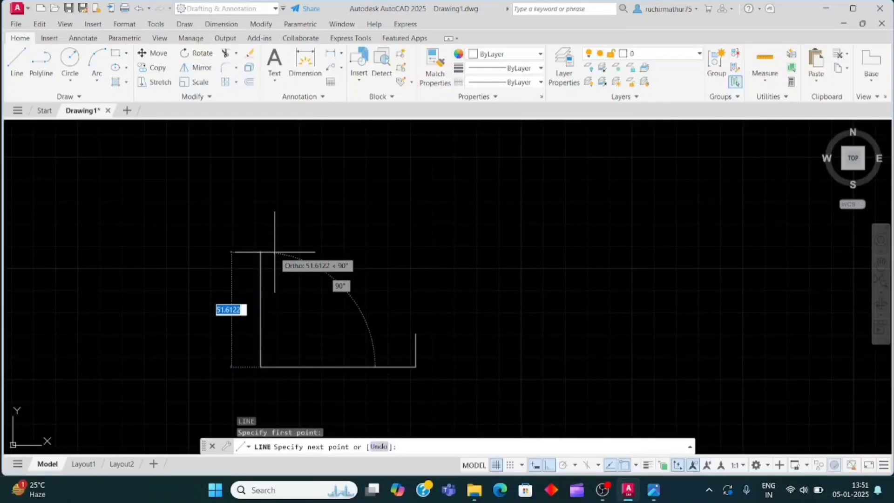
type("20")
key("Return")
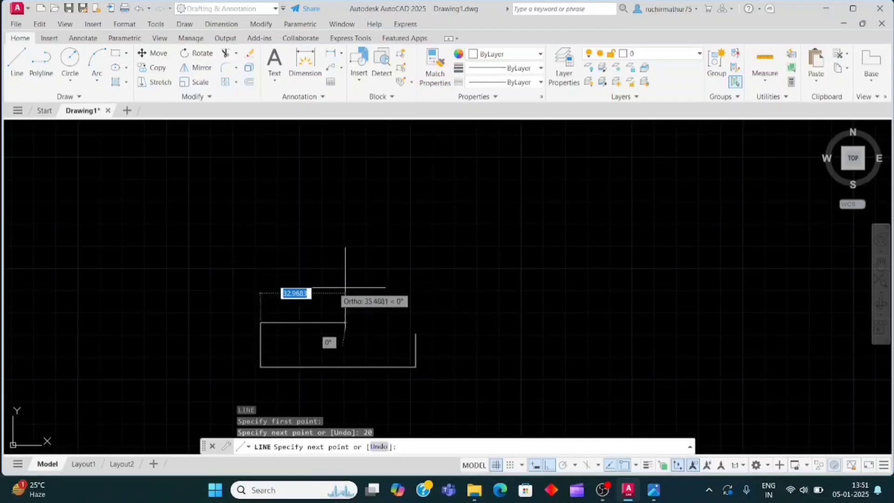
type("10")
key("Return")
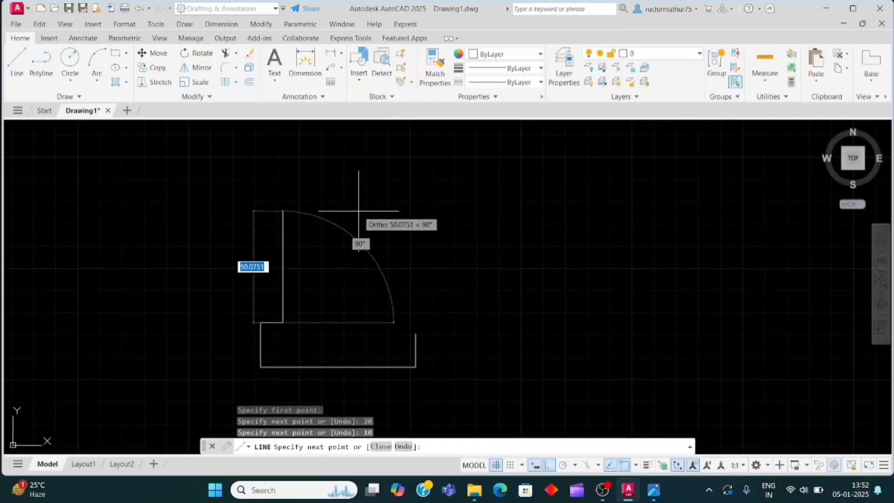
type("20")
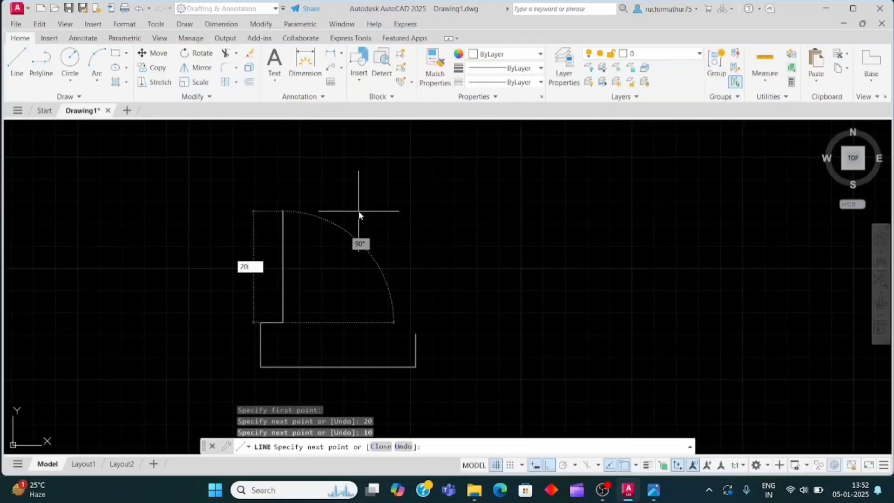
key("Return")
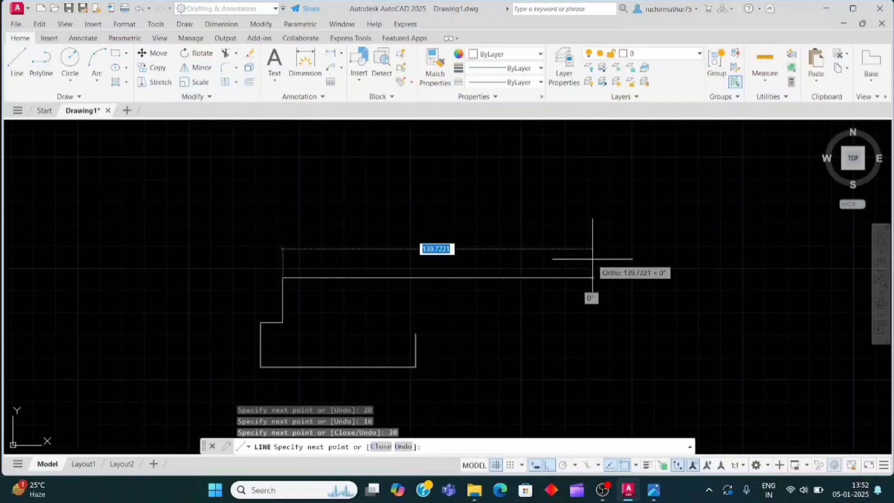
Draw the 20-unit top edge and a notch 10 deep and 5 wide
type("20")
key("Return")
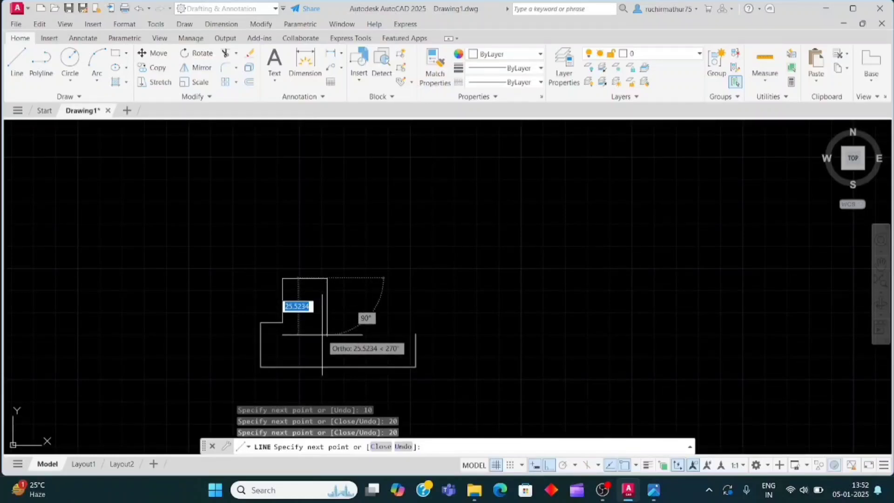
type("10")
key("Return")
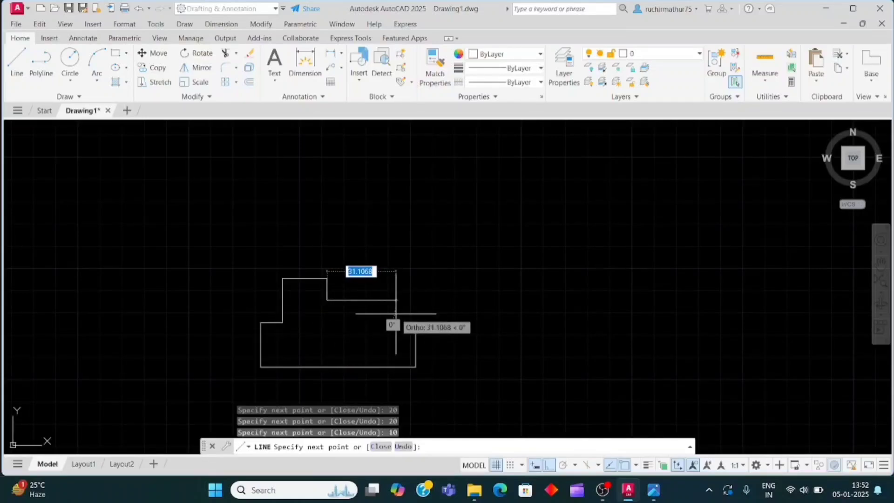
type("5")
key("Return")
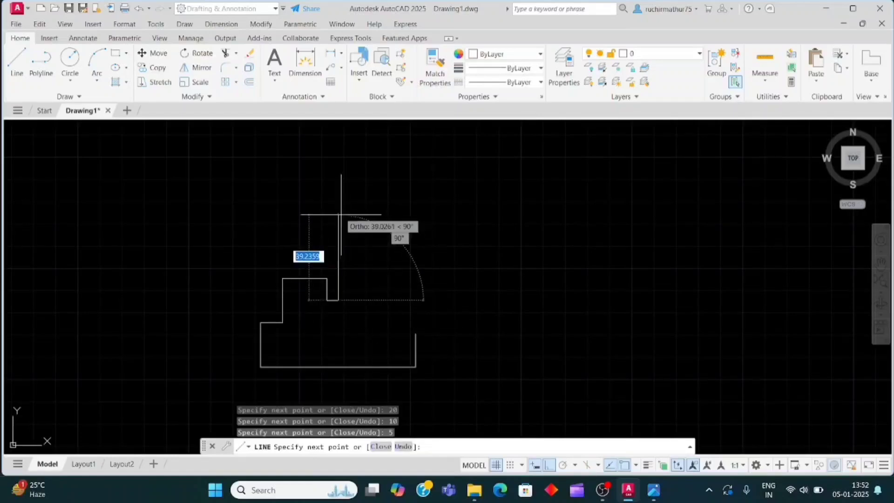
type("10")
key("Return")
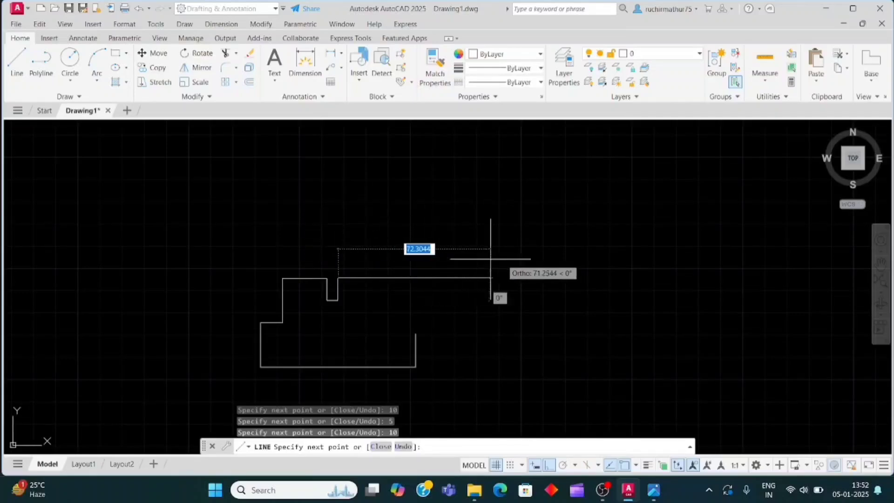
Add a 10-unit segment, then a diagonal down to the right side's top corner
type("10")
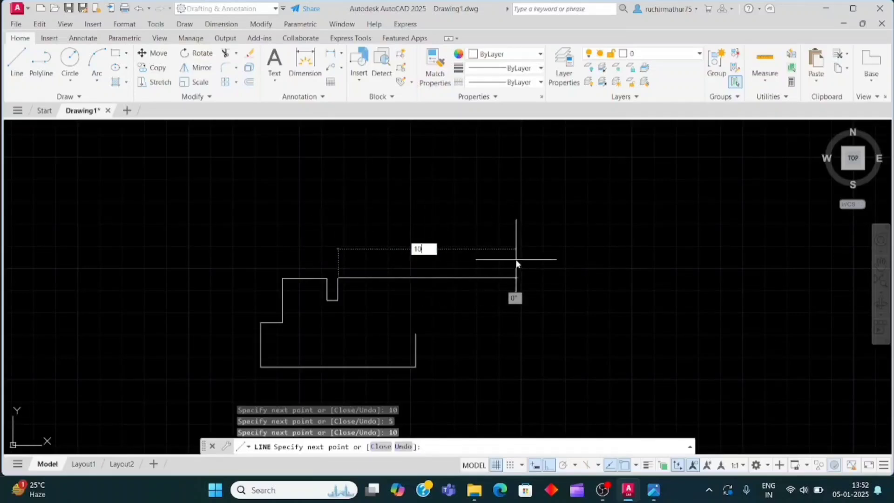
key("Return")
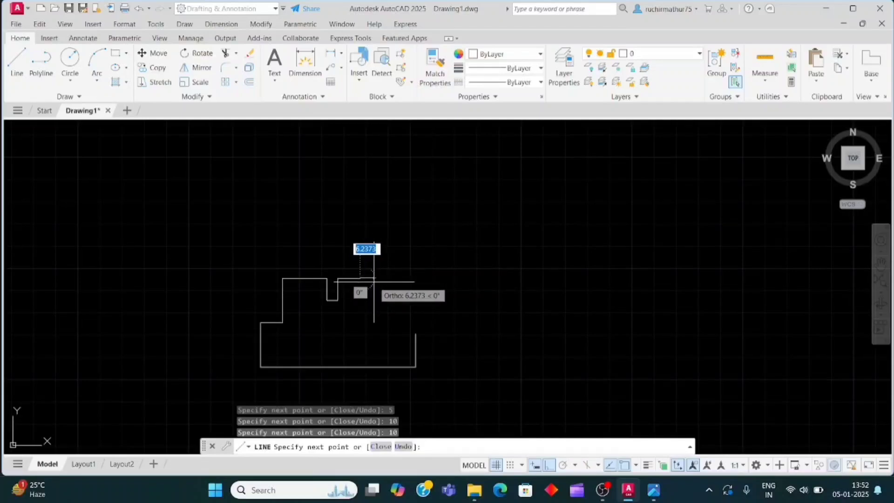
type("25")
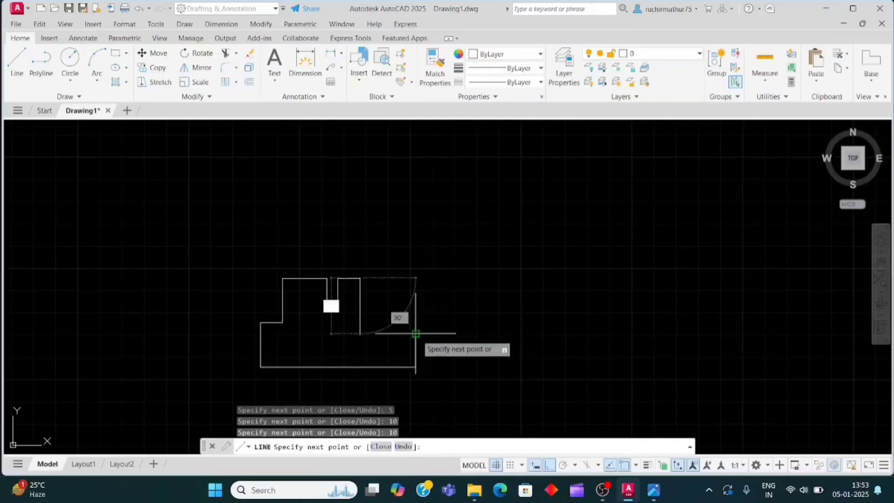
left_click(415, 333)
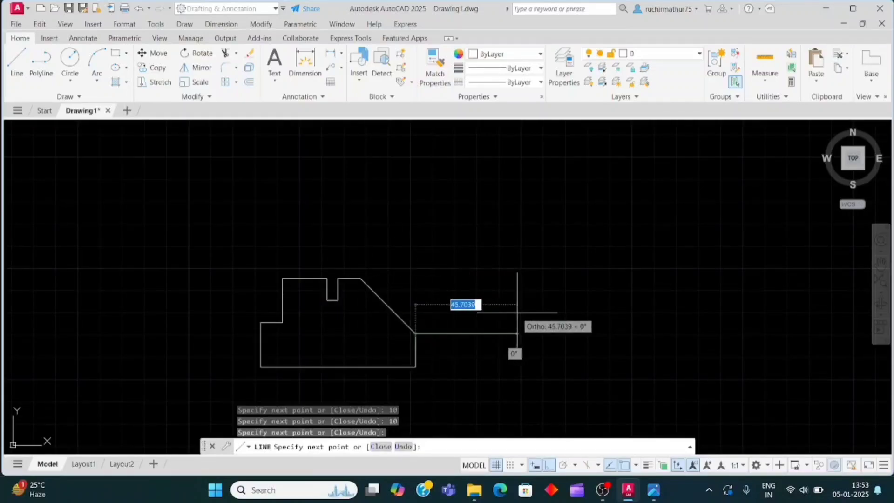
key("Escape")
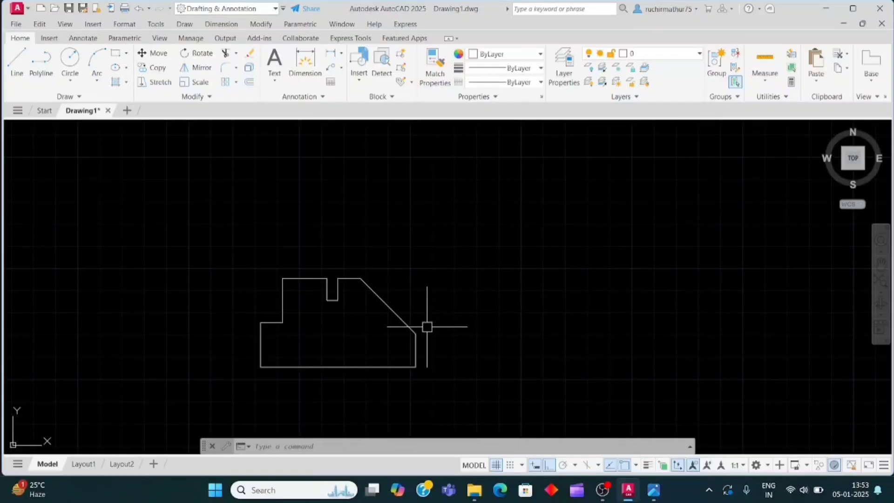
Offset the diagonal edge 15 units up-right, outside the outline
type("o")
key("Return")
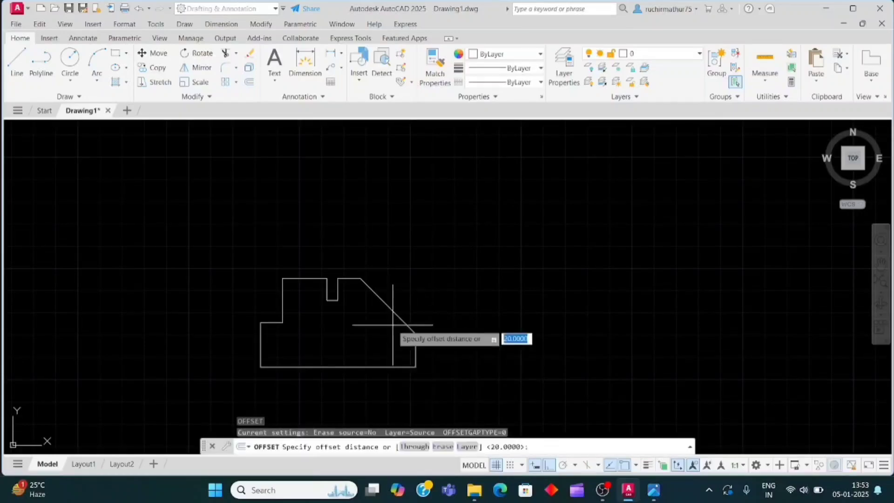
type("15")
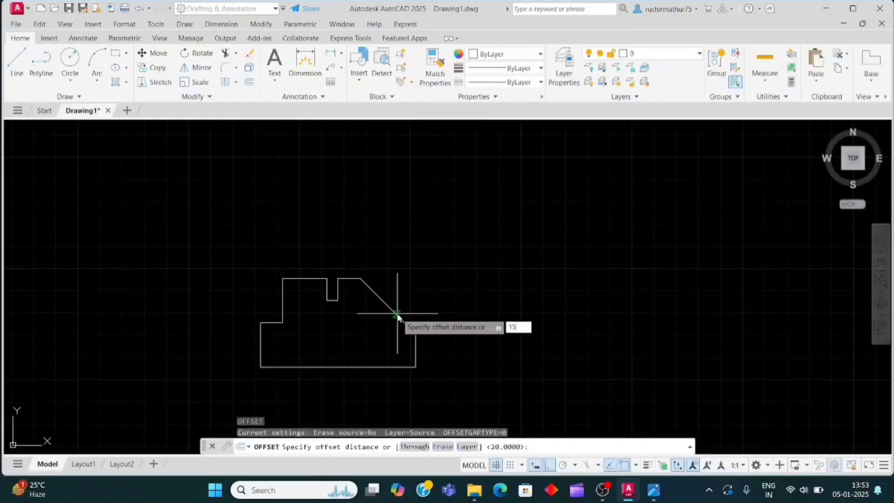
key("Return")
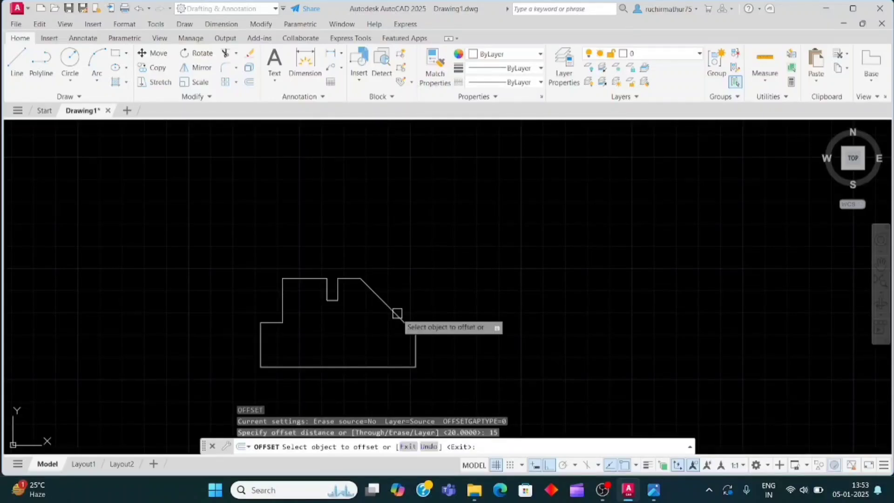
left_click(397, 313)
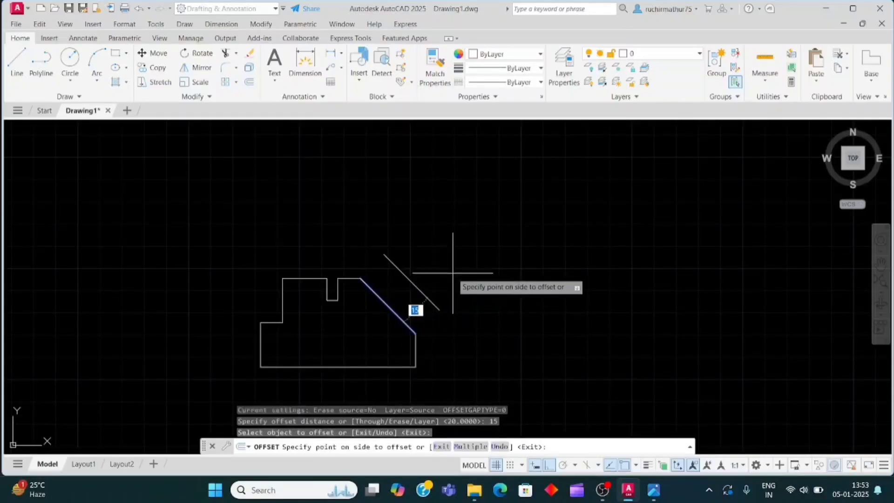
left_click(455, 249)
key("Escape")
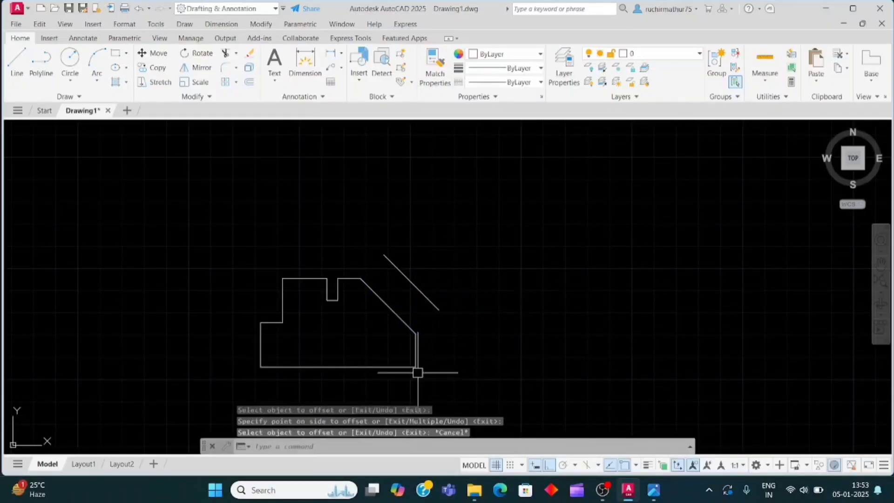
type("l")
key("Return")
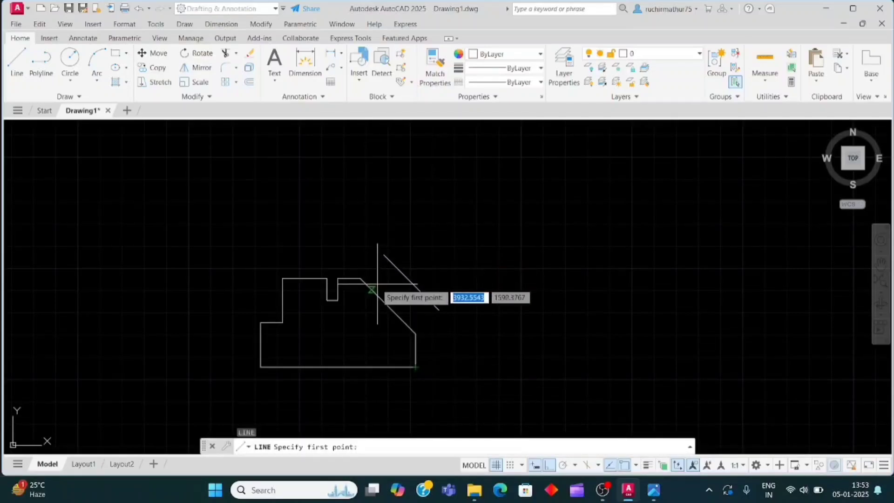
Draw a short line from the diagonal's top corner to the offset line
left_click(359, 278)
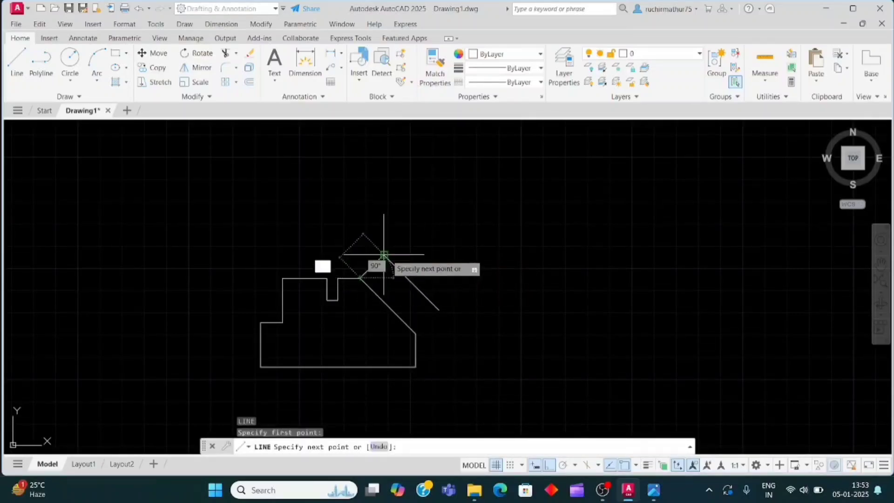
left_click(383, 254)
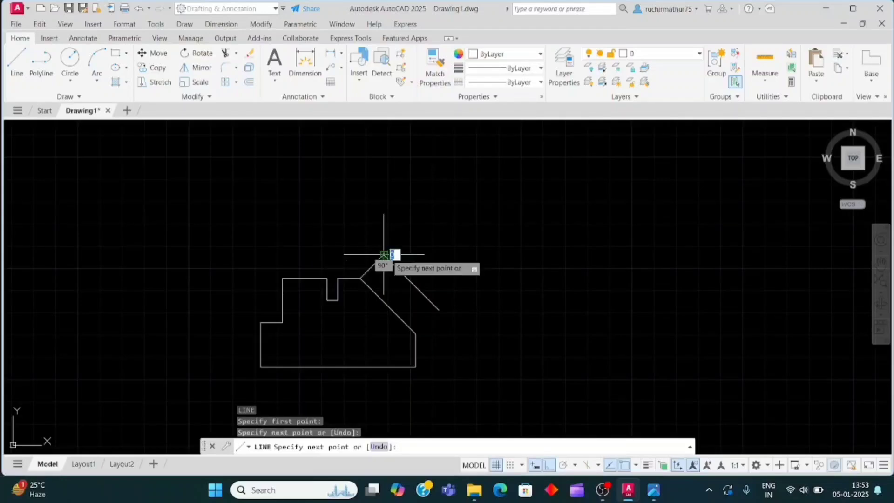
key("Escape")
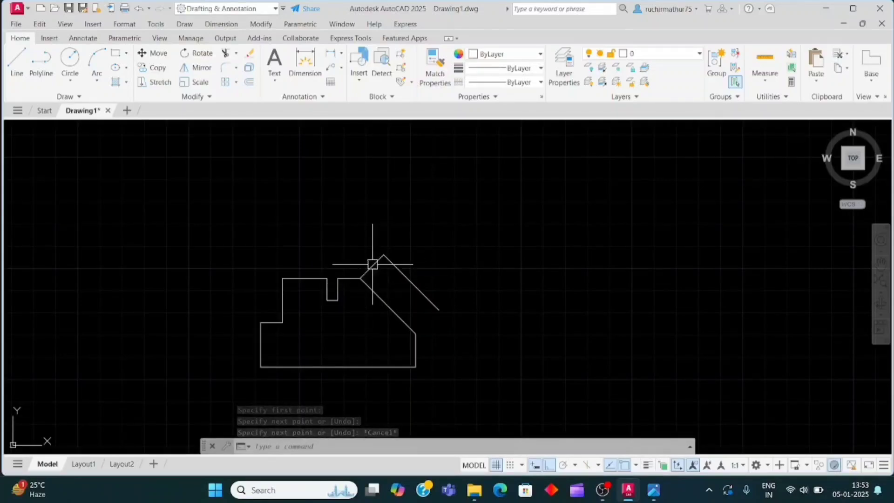
Copy that connector to the diagonal's lower end to close the angled tab
left_click(372, 265)
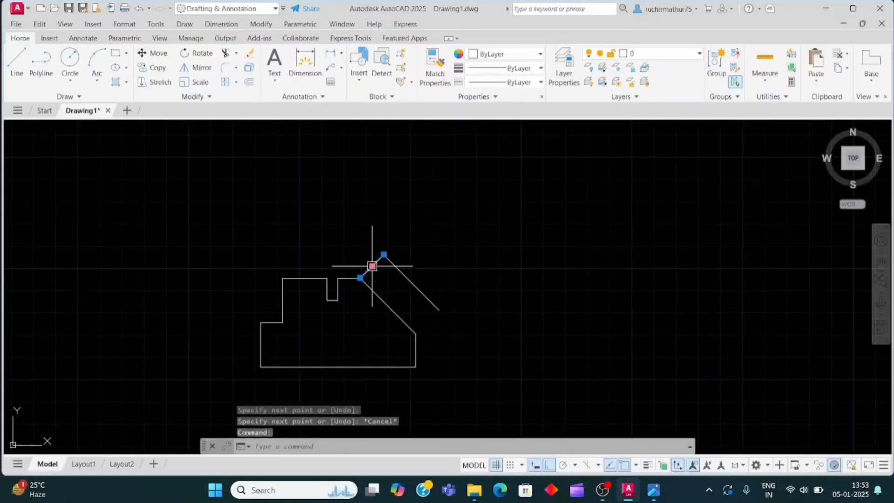
type("co")
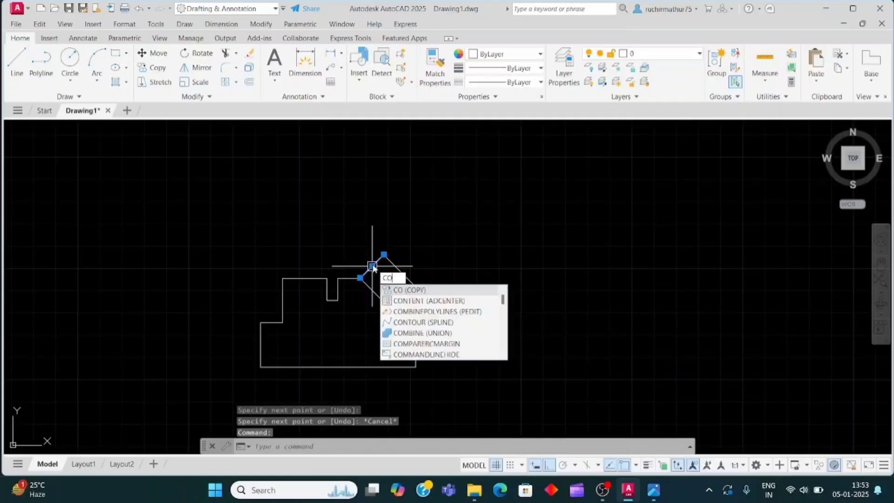
key("Return")
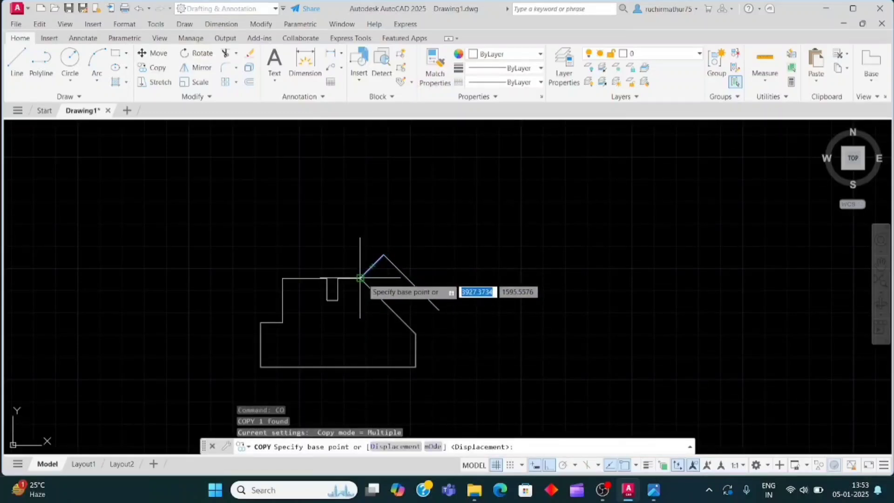
left_click(359, 278)
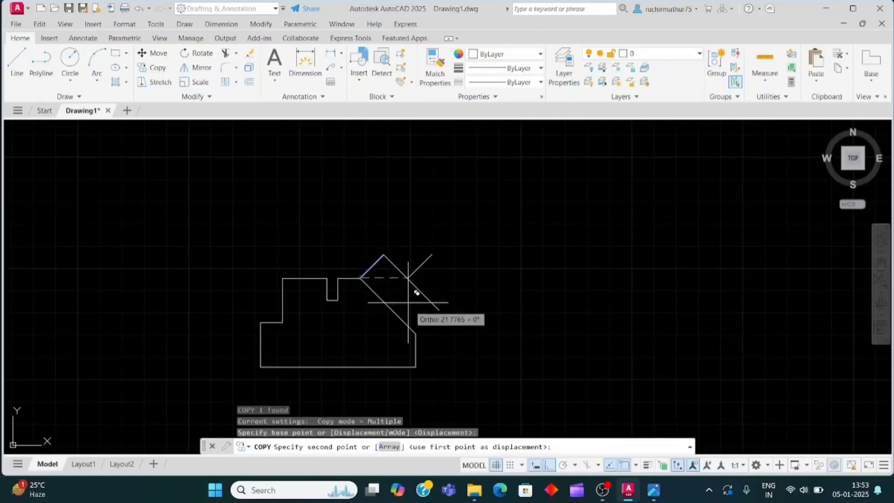
left_click(413, 333)
key("Escape")
type("l")
key("Return")
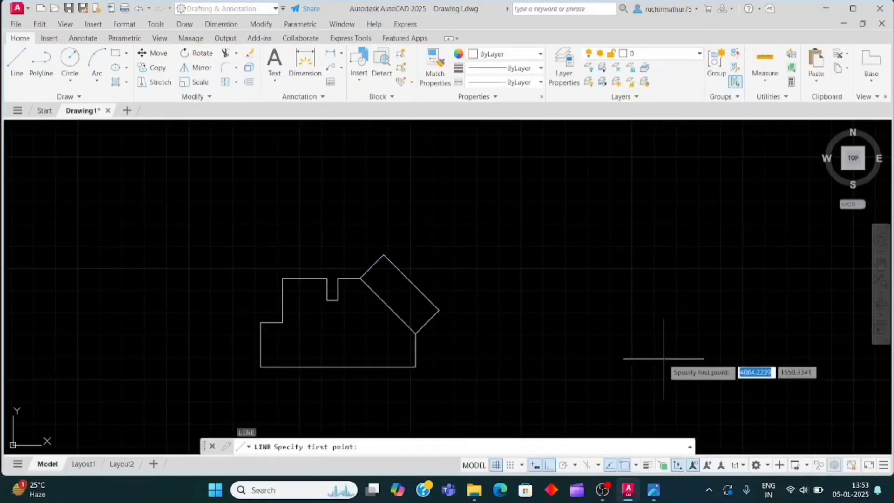
Draw a line between the midpoints of the offset line and the diagonal edge
left_click(411, 281)
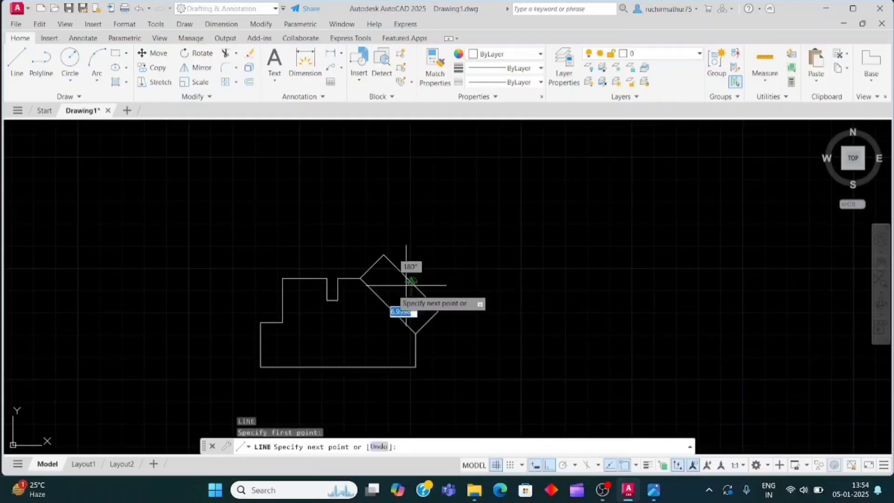
left_click(388, 306)
key("Escape")
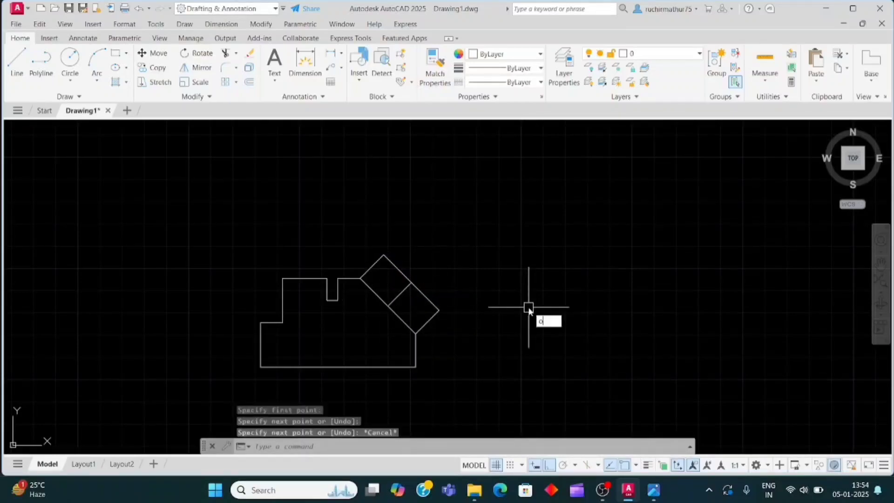
Set up a 5-unit offset and pick the middle dividing line, checking the reference
type("o")
key("Return")
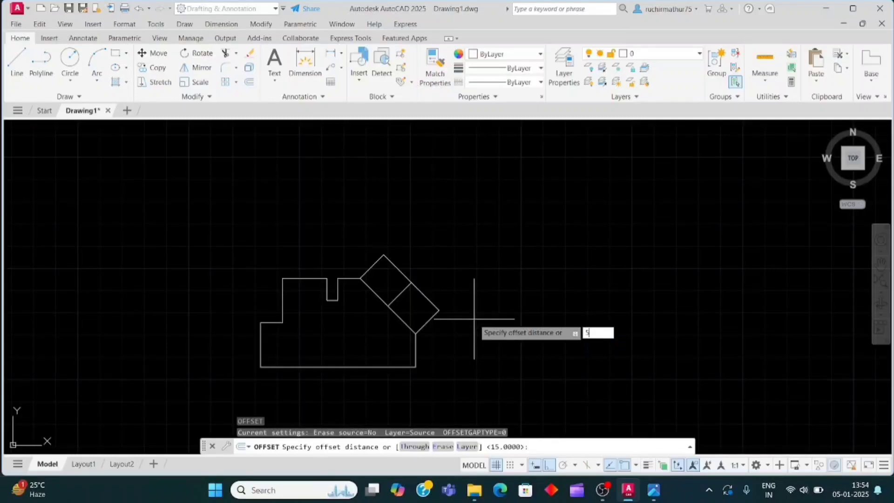
type("5")
key("Return")
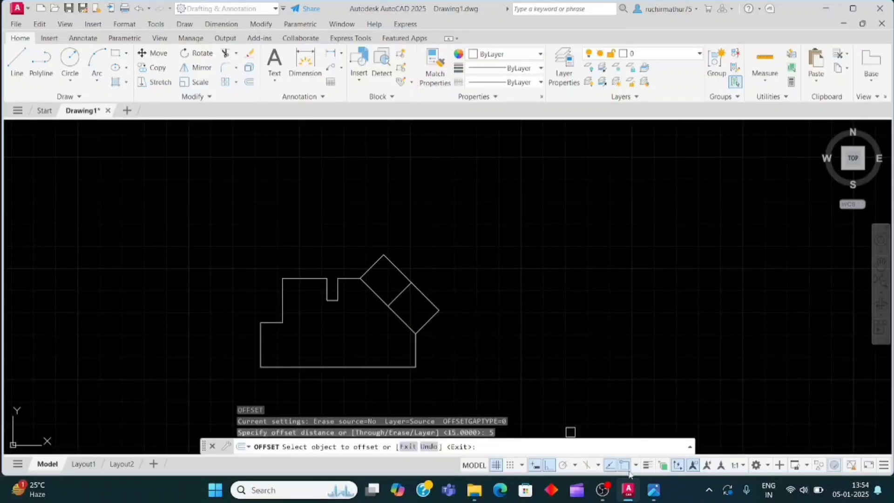
left_click(653, 490)
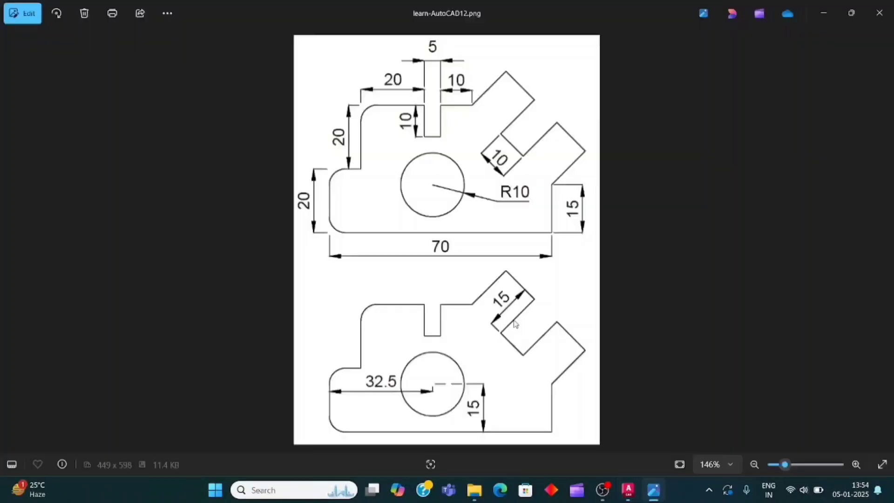
left_click(636, 495)
type("5")
left_click(398, 299)
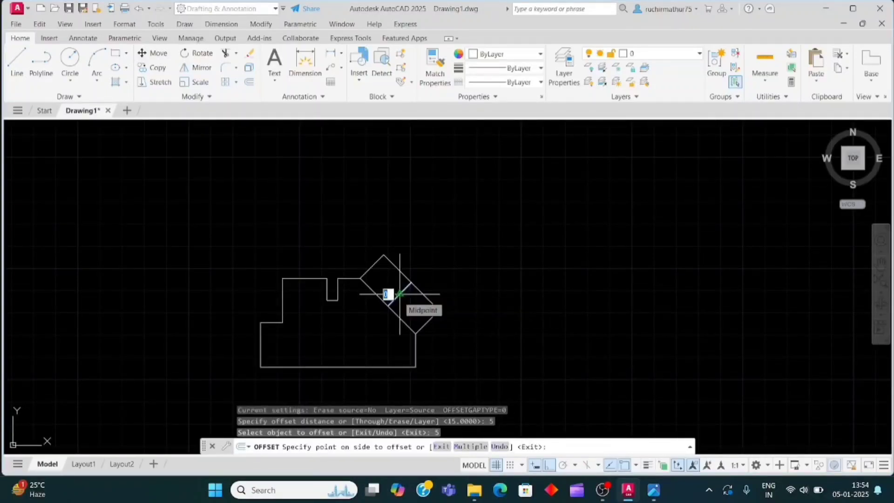
Place the 5-unit offset copies inside the angled block to define the slot
left_click(401, 299)
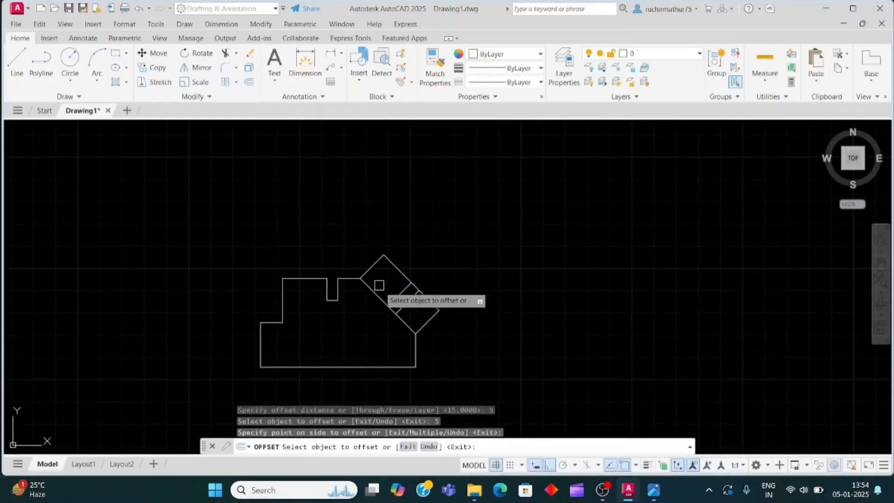
left_click(391, 295)
left_click(380, 282)
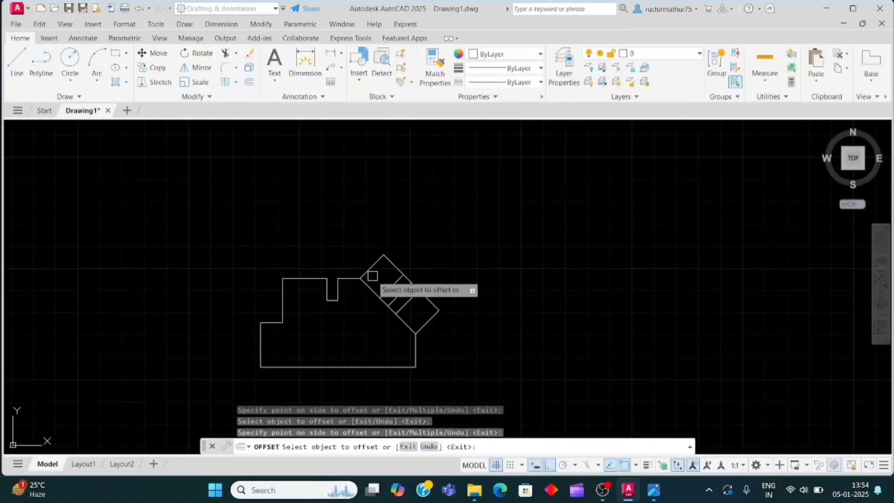
key("Escape")
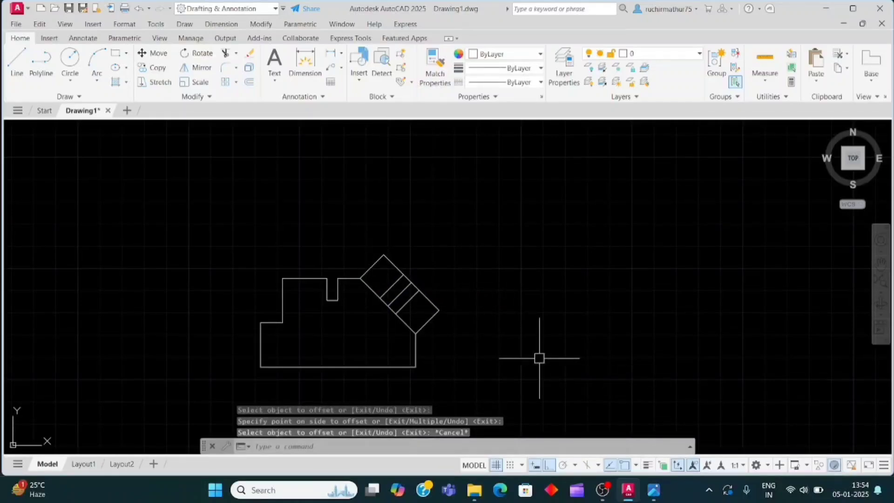
Trim out the slot between the two lugs and bring the whole bracket into view
type("tr")
key("Return")
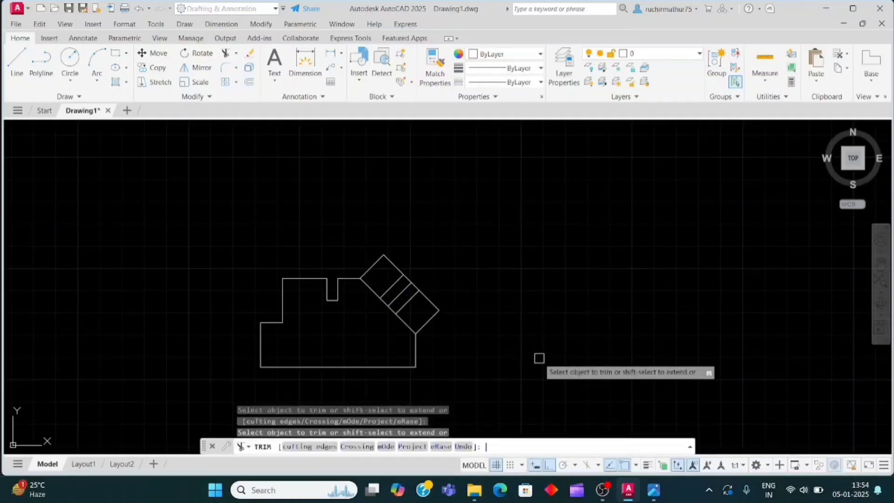
left_click(428, 265)
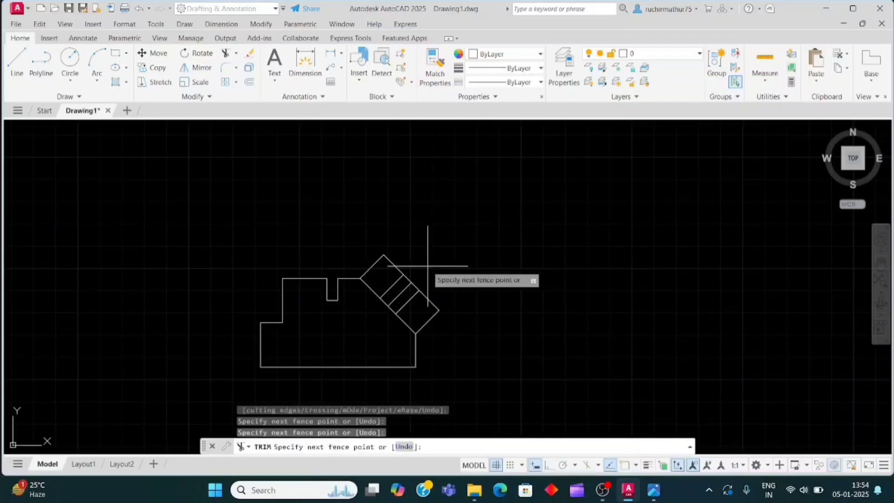
left_click(408, 290)
key("Return")
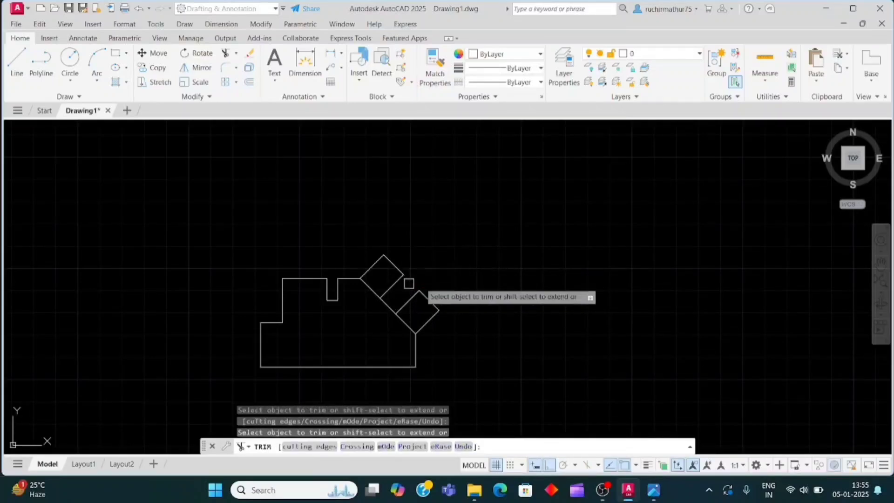
left_click(368, 286)
left_click(406, 322)
key("Escape")
scroll(373, 328, "up", 5)
middle_click_drag(372, 328, 409, 315)
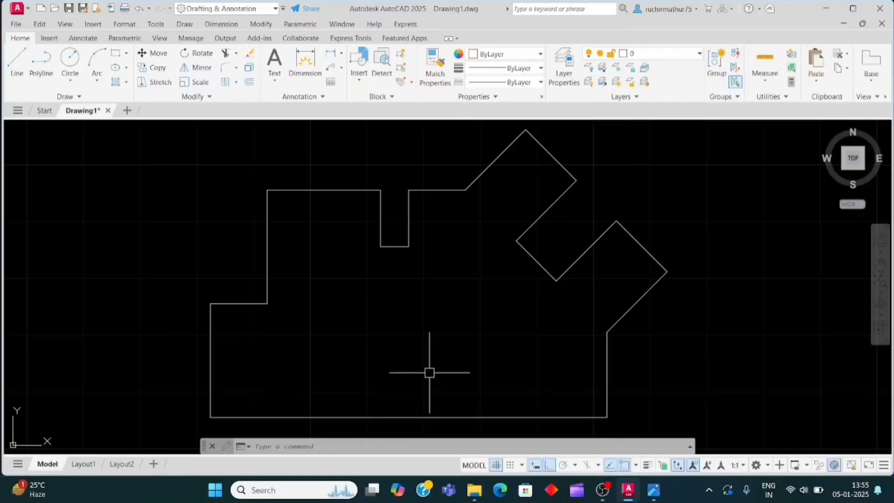
Bring the reference image learn-AutoCAD12.png to the front in Windows Photos
left_click(653, 490)
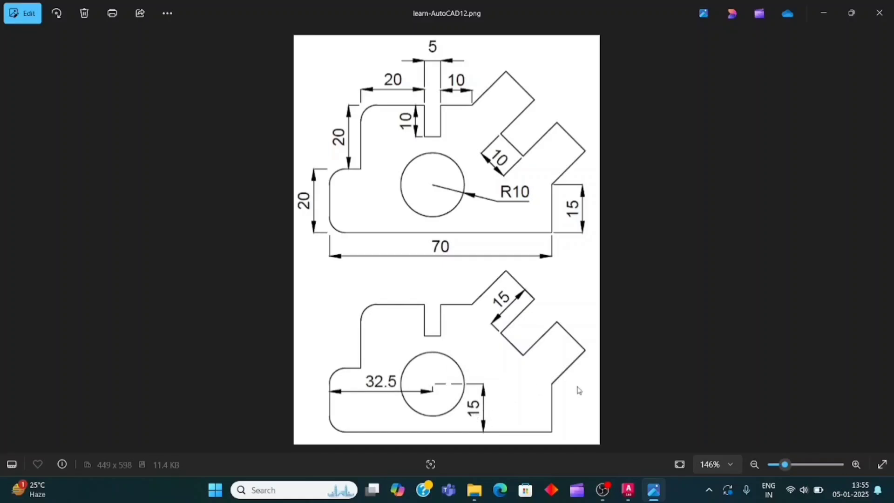
From the bracket's lower-left corner, draw a helper line 15 up, then 32.5 right
left_click(628, 490)
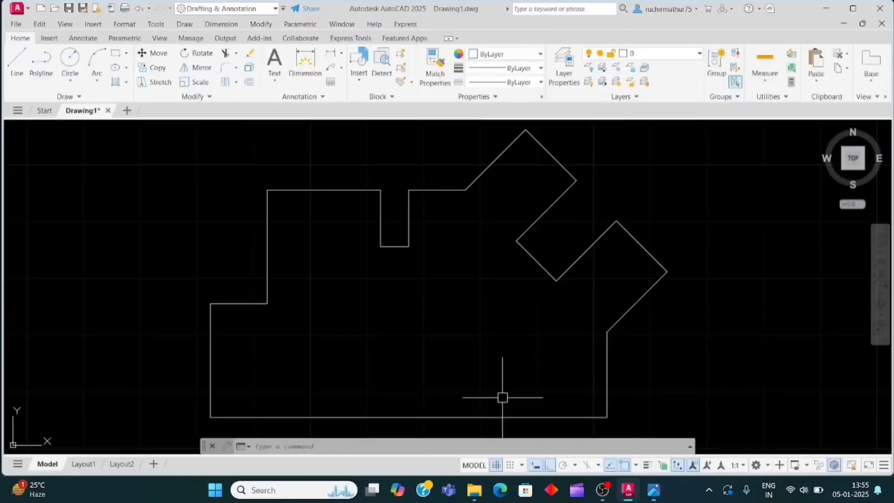
type("l")
key("Return")
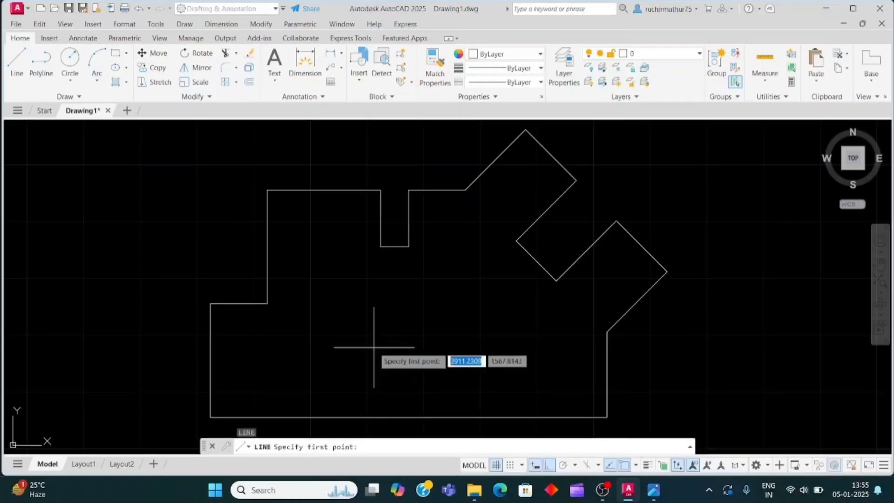
left_click(211, 416)
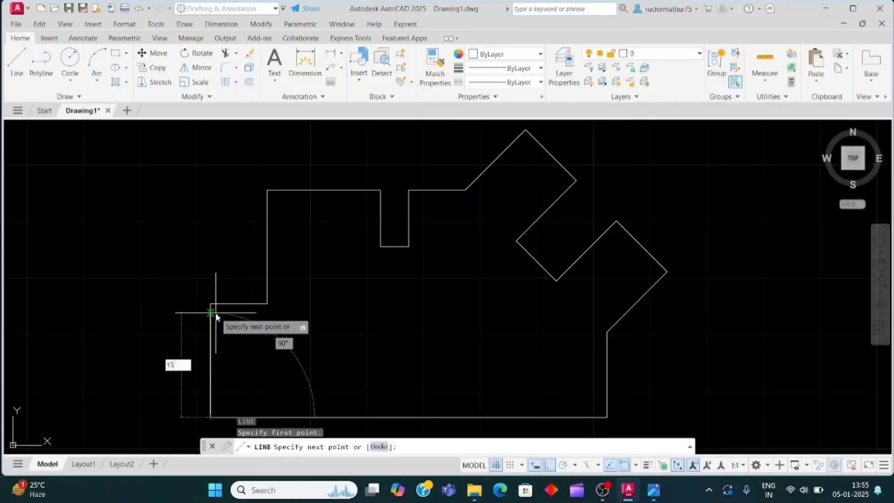
type("15")
key("Return")
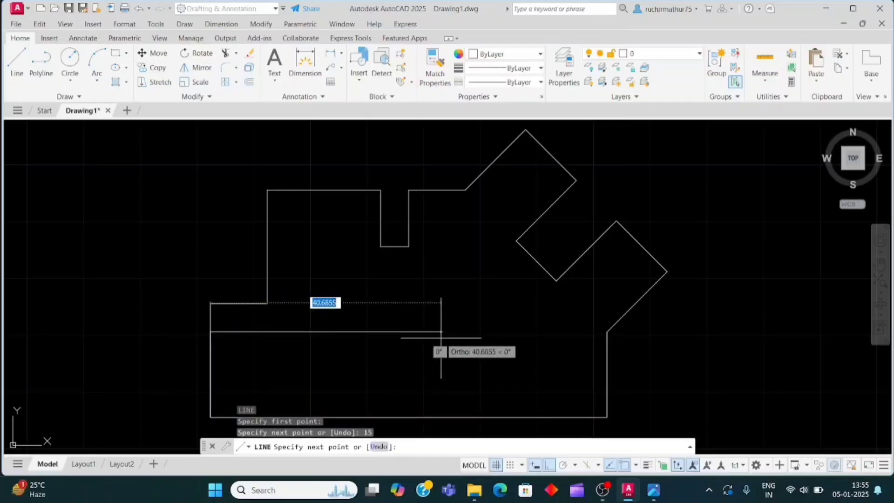
type("32.5")
key("Return")
key("Escape")
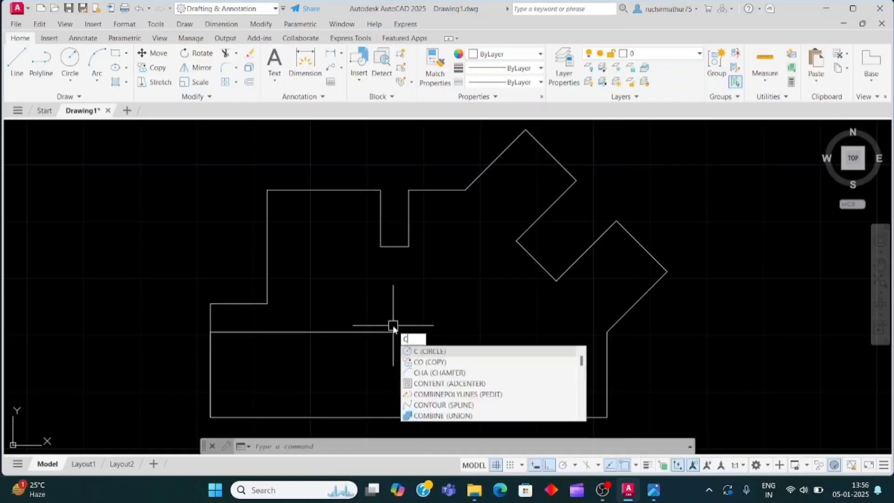
Draw a radius 10 circle centred at the end of the helper line
key("Return")
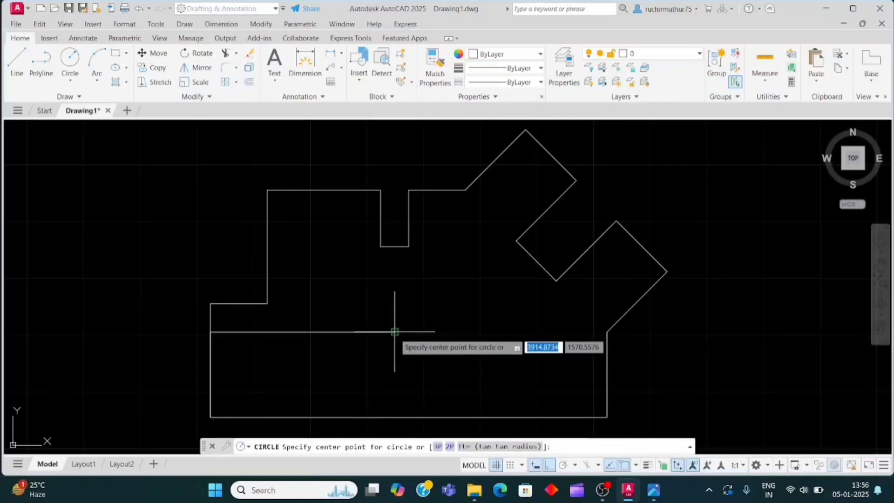
left_click(395, 331)
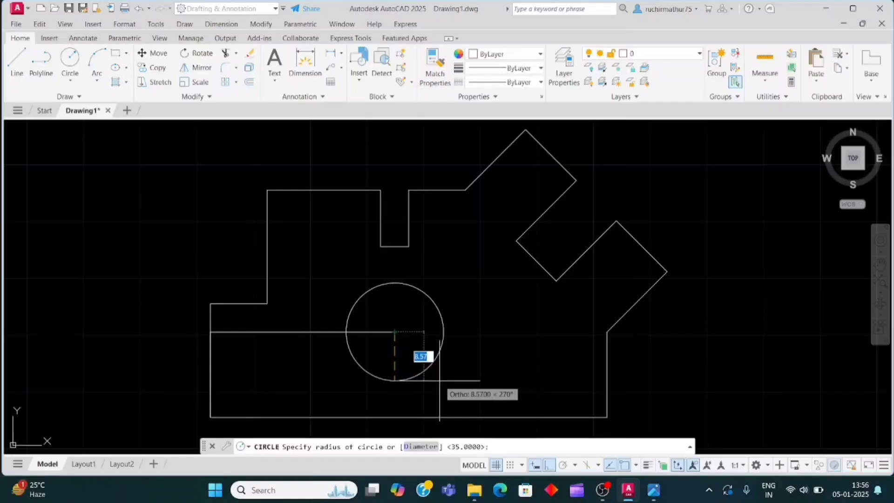
type("10")
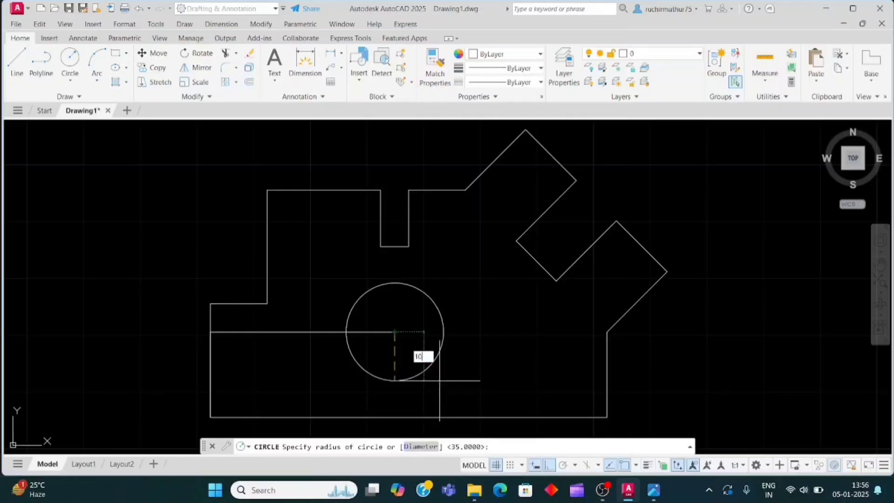
key("Return")
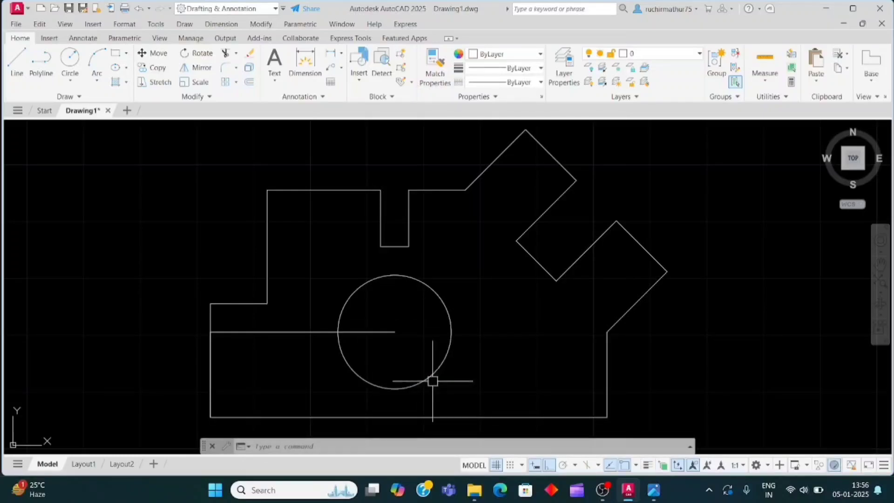
Erase both helper lines, then compare the drawing against the reference image
left_click(274, 331)
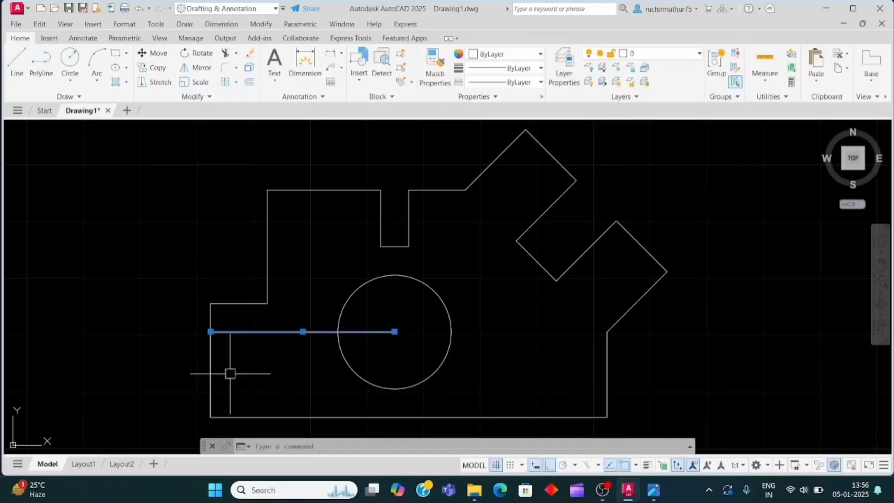
left_click(210, 374)
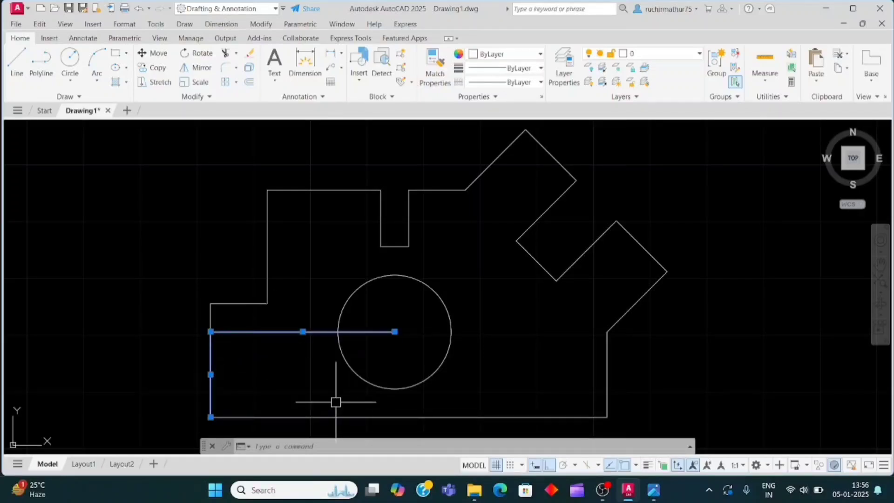
right_click(335, 402)
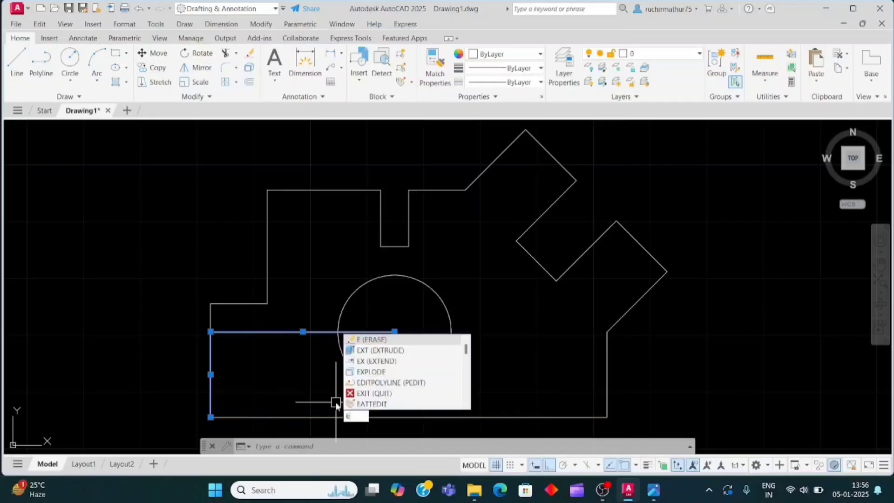
left_click(358, 393)
left_click(654, 489)
left_click(653, 489)
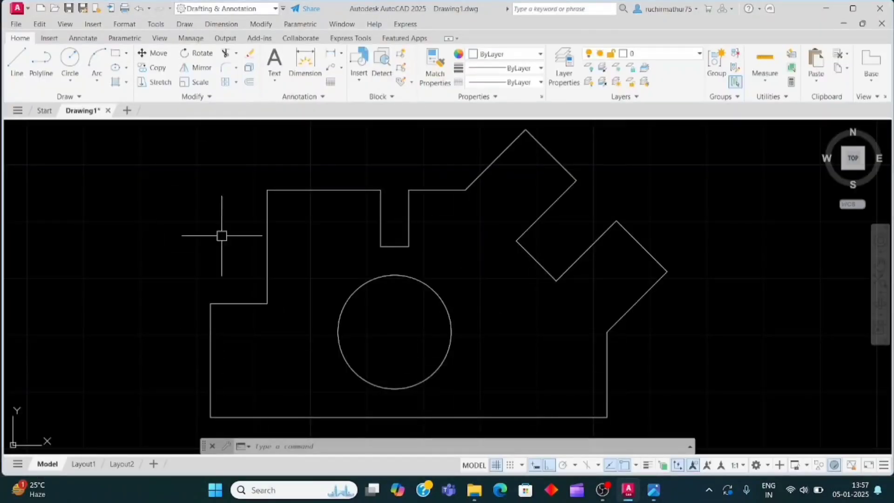